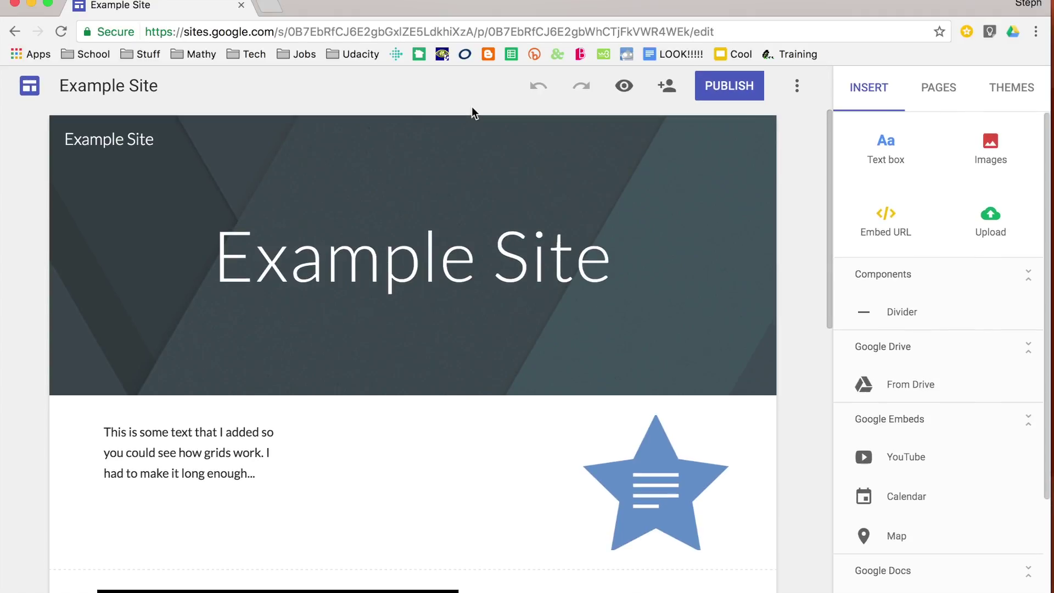
Move the text box beside the star image two grid columns to the right within its section.
{"action": "mouse_move", "coordinate": [454, 386]}
{"action": "scroll", "coordinate": [454, 386], "scroll_direction": "down", "scroll_amount": 3}
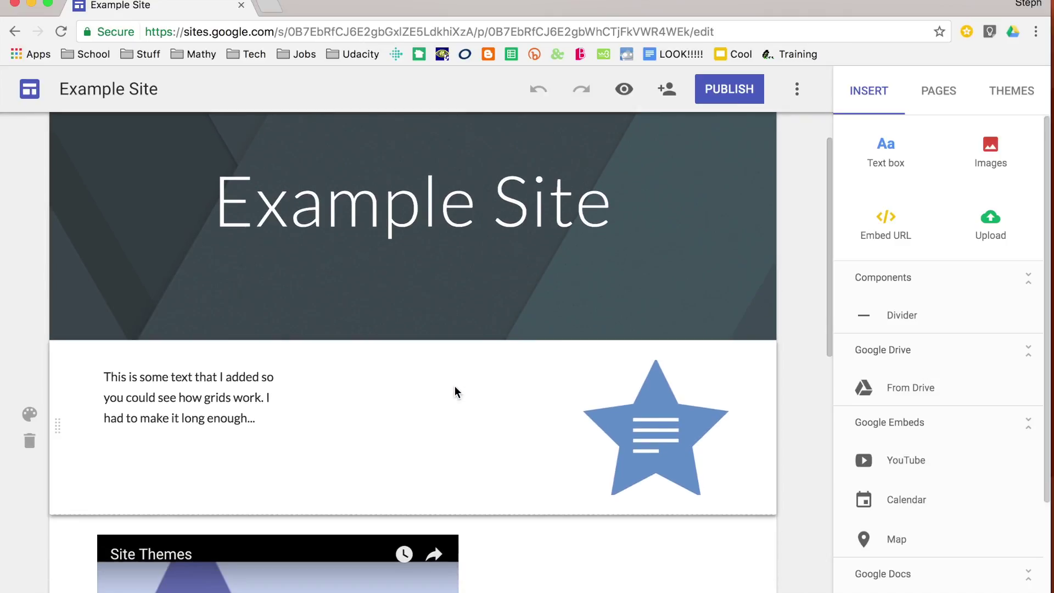
{"action": "scroll", "coordinate": [387, 435], "scroll_direction": "down", "scroll_amount": 6}
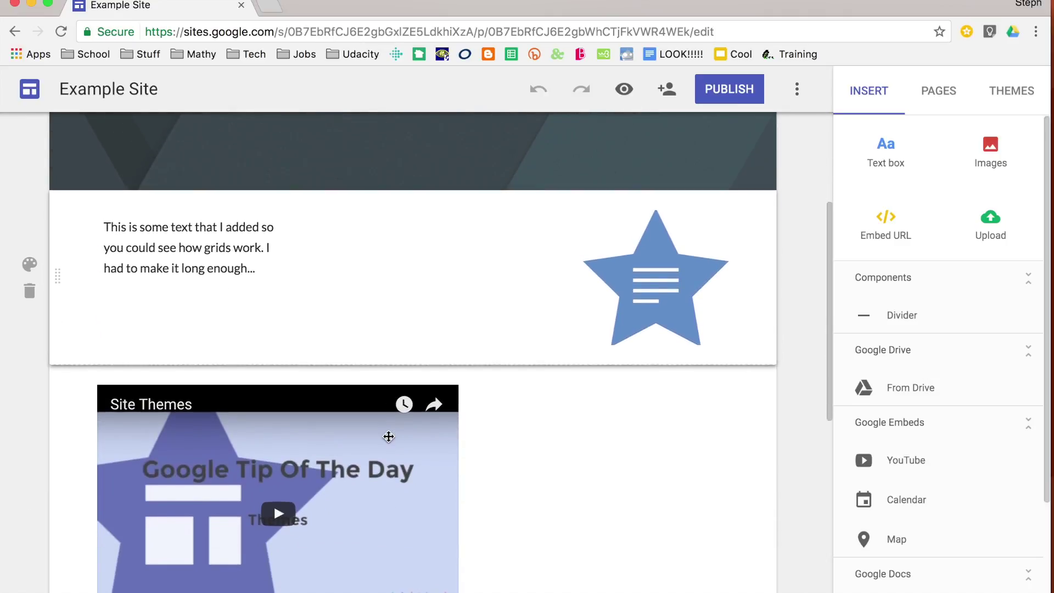
{"action": "scroll", "coordinate": [389, 436], "scroll_direction": "down", "scroll_amount": 3}
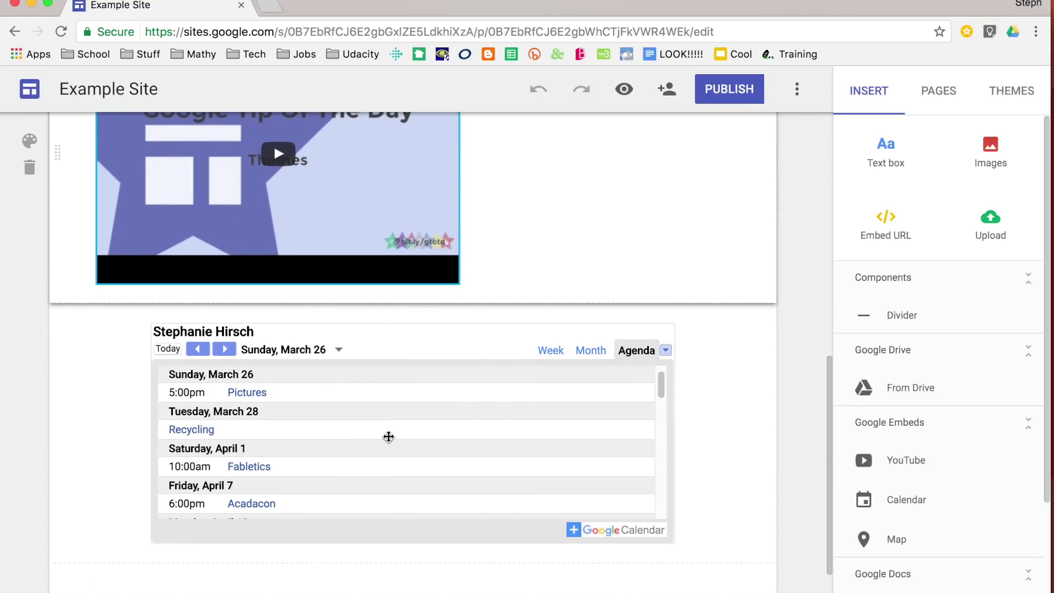
{"action": "scroll", "coordinate": [389, 437], "scroll_direction": "up", "scroll_amount": 6}
{"action": "scroll", "coordinate": [389, 437], "scroll_direction": "up", "scroll_amount": 2}
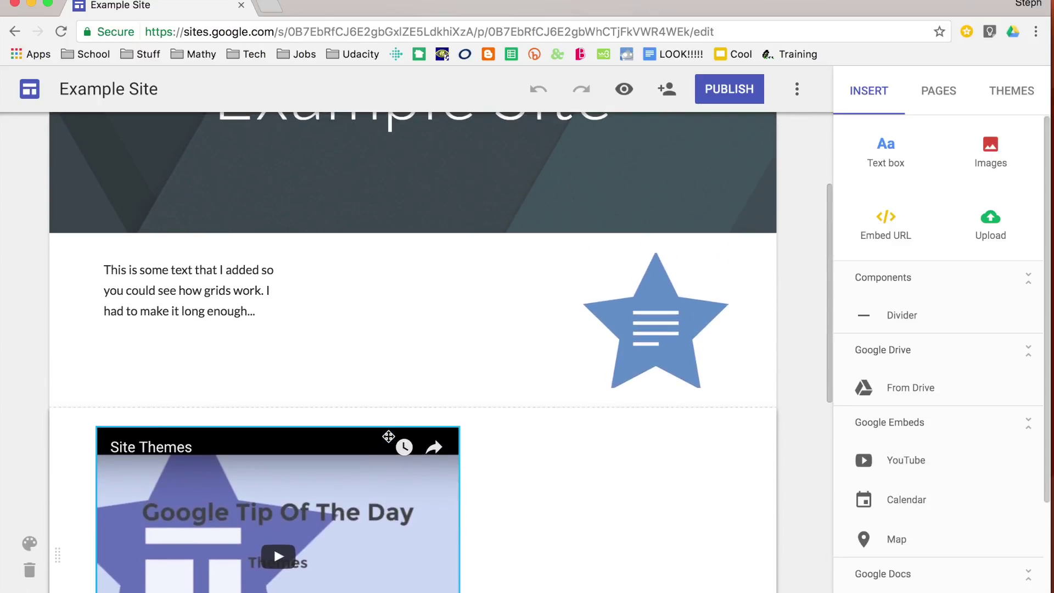
{"action": "left_click", "coordinate": [208, 324]}
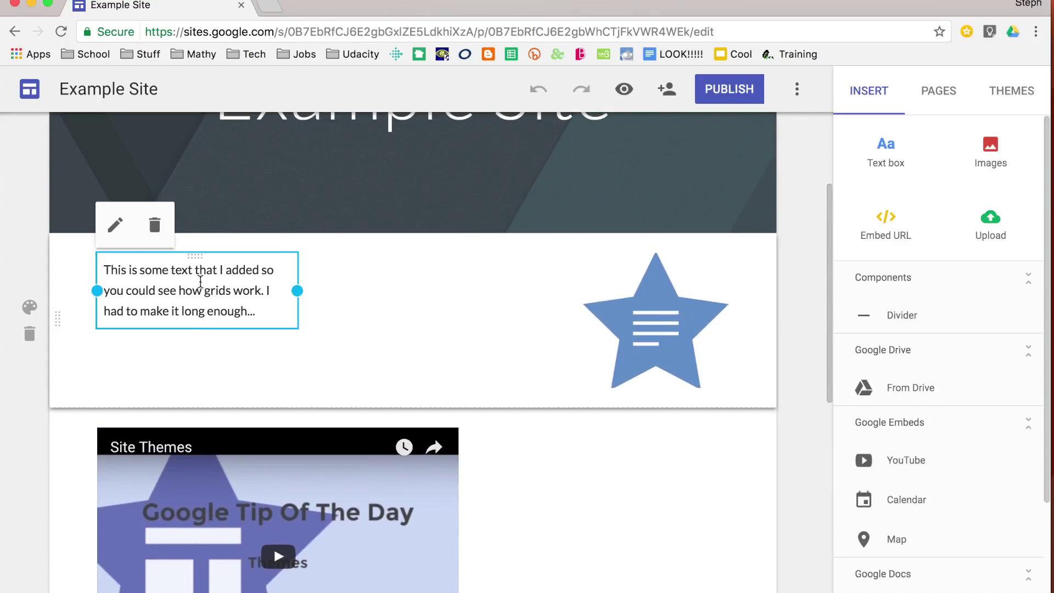
{"action": "left_click_drag", "start_coordinate": [198, 258], "coordinate": [247, 284]}
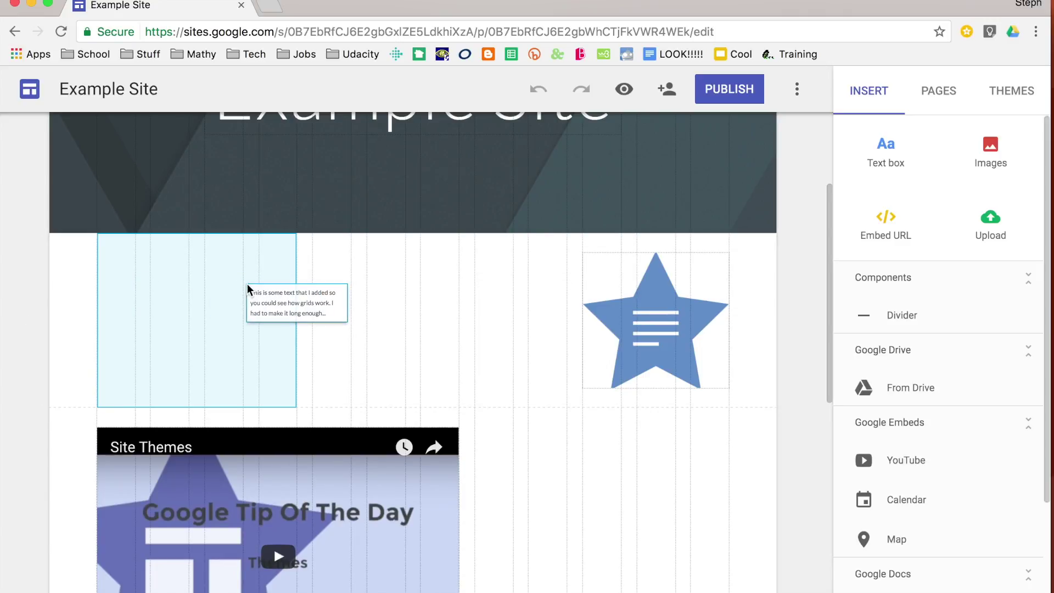
{"action": "left_click_drag", "start_coordinate": [247, 284], "coordinate": [209, 299]}
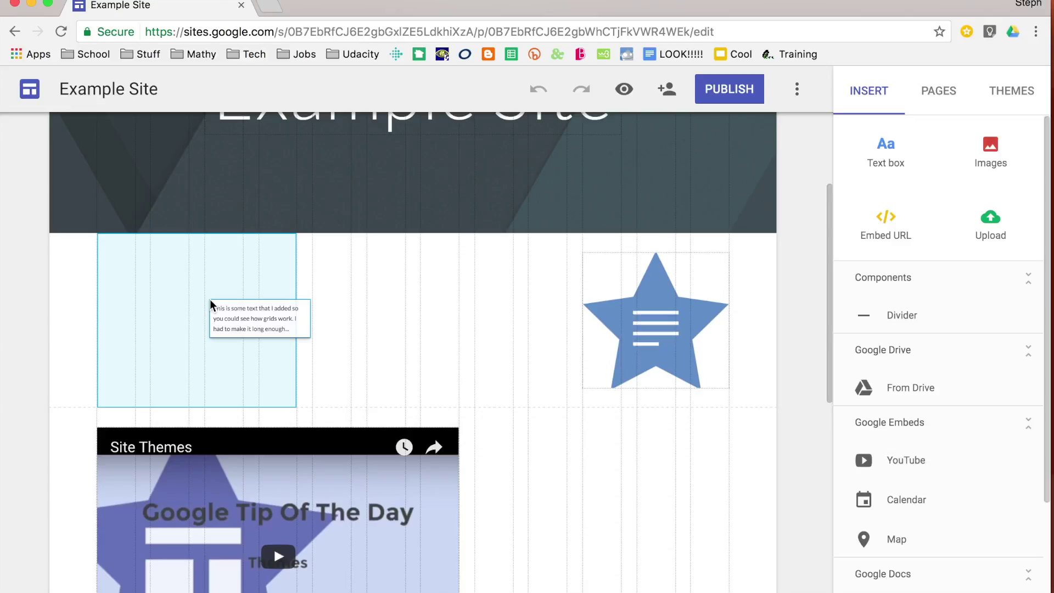
{"action": "left_click_drag", "start_coordinate": [209, 298], "coordinate": [316, 286]}
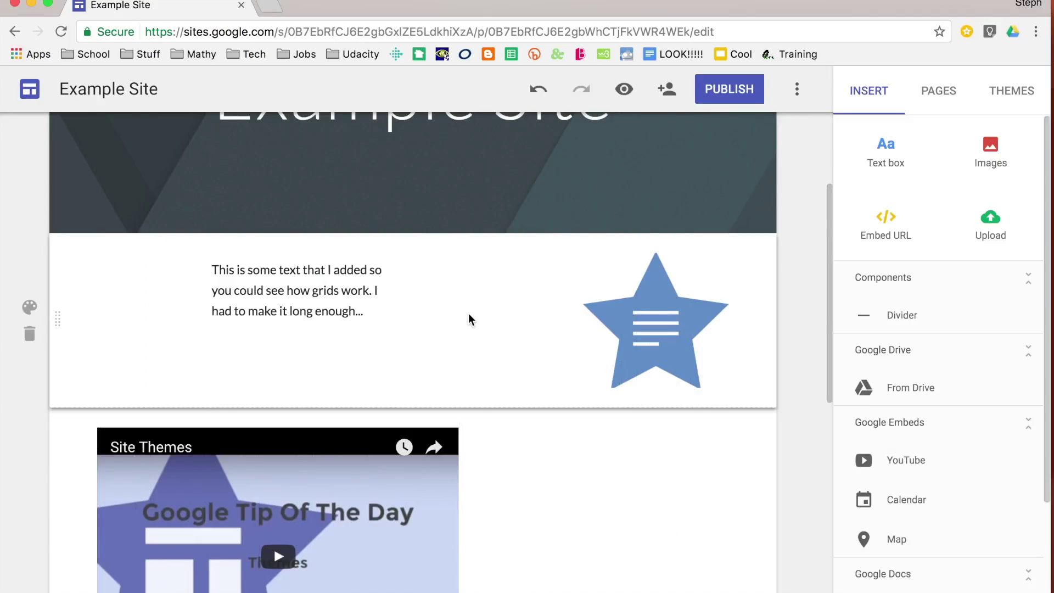
Try the text box at five and two grid columns wide, and return it to four columns wide at the section's left margin.
{"action": "left_click", "coordinate": [363, 289]}
{"action": "left_click_drag", "start_coordinate": [405, 290], "coordinate": [437, 292]}
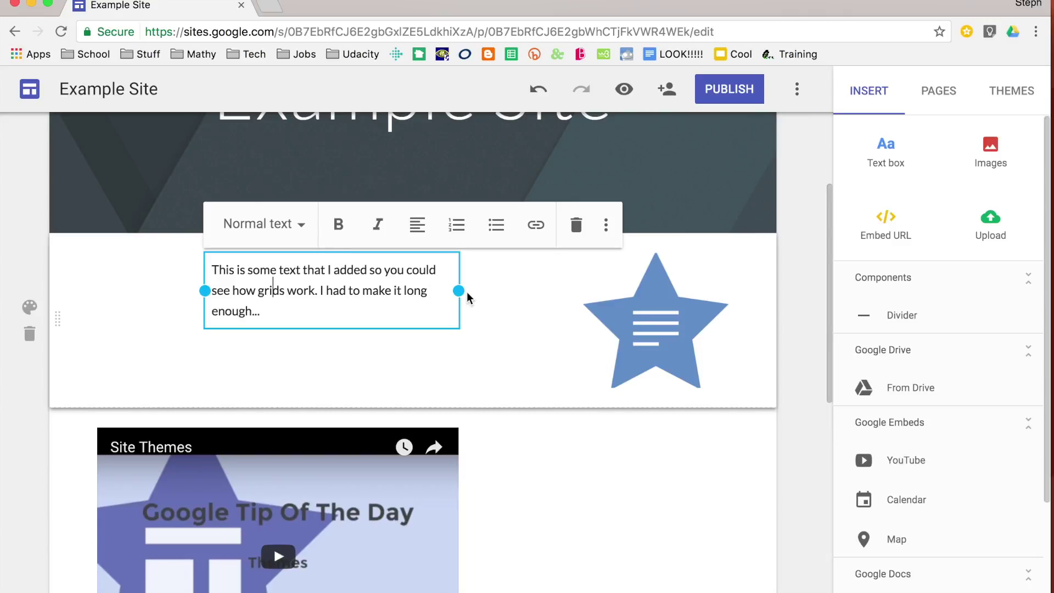
{"action": "left_click_drag", "start_coordinate": [458, 289], "coordinate": [439, 291]}
{"action": "left_click_drag", "start_coordinate": [459, 291], "coordinate": [299, 301]}
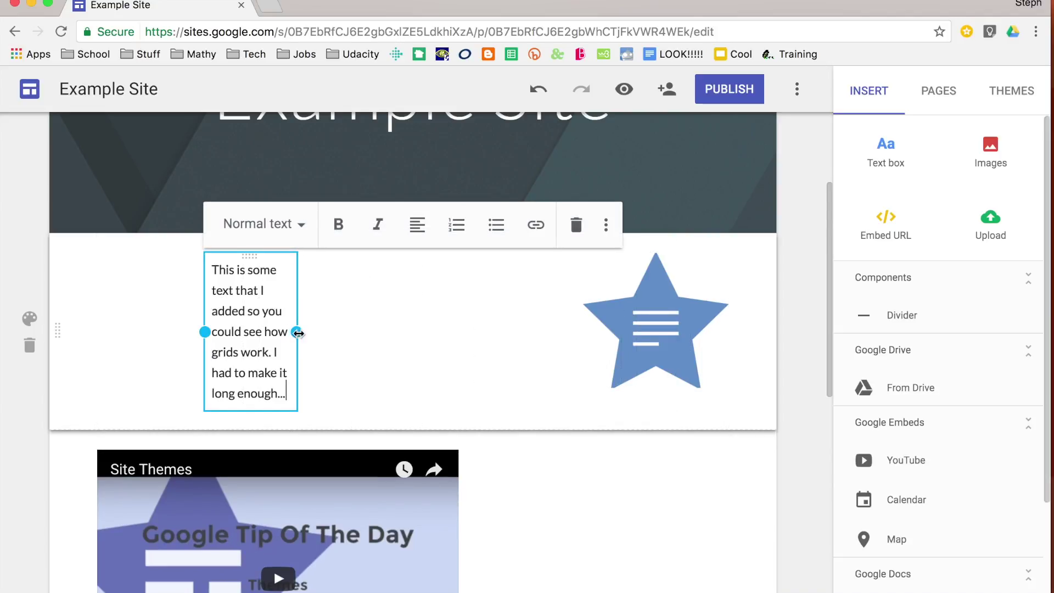
{"action": "left_click_drag", "start_coordinate": [297, 332], "coordinate": [405, 335]}
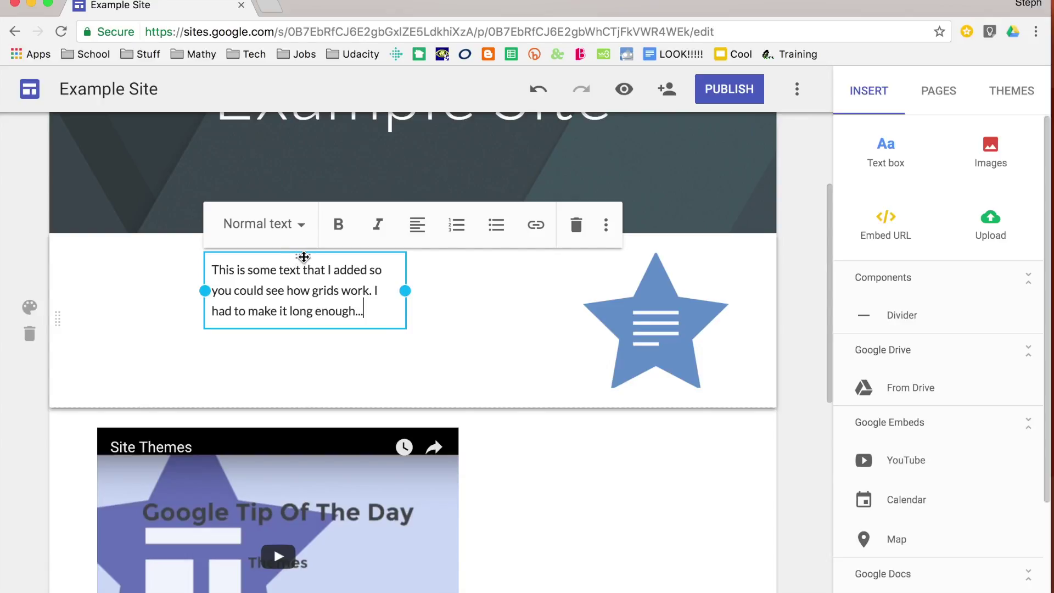
{"action": "left_click_drag", "start_coordinate": [304, 255], "coordinate": [189, 258]}
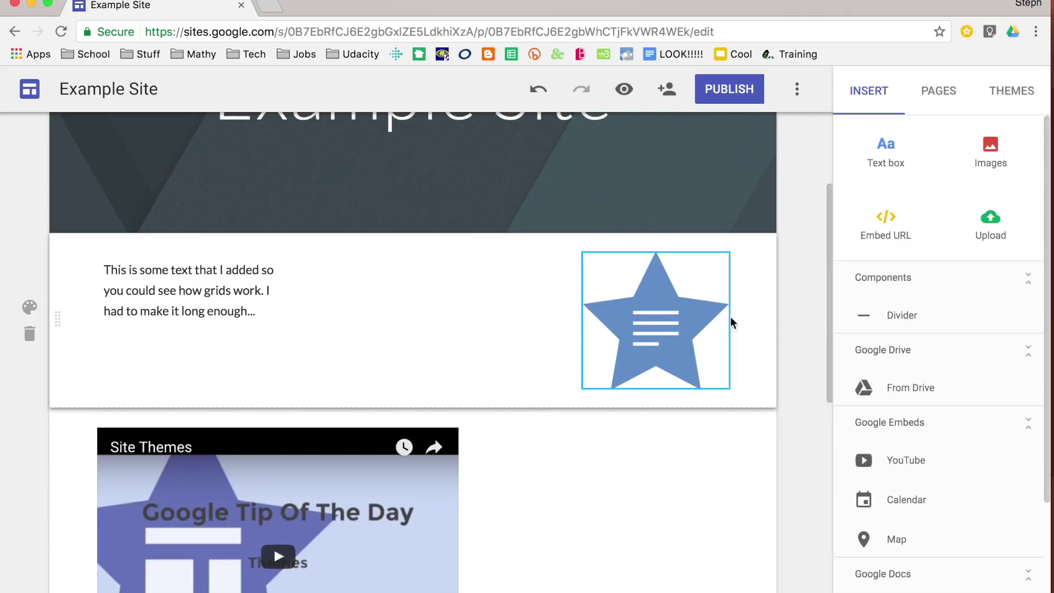
Extend the lower edge of the star image downward to make its frame taller, keeping it three grid columns wide.
{"action": "left_click", "coordinate": [658, 324]}
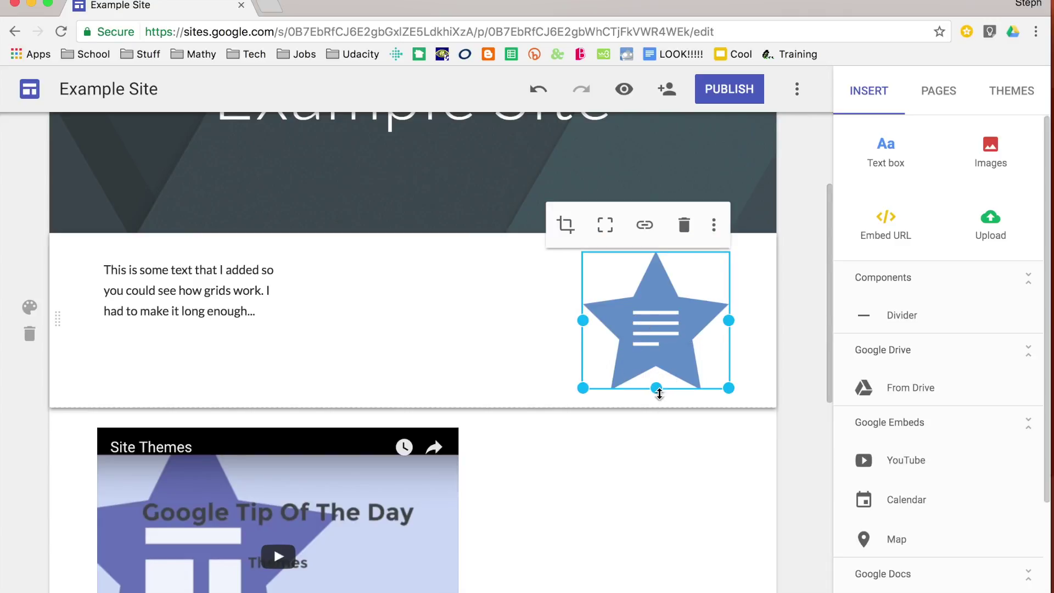
{"action": "left_click_drag", "start_coordinate": [658, 390], "coordinate": [665, 473]}
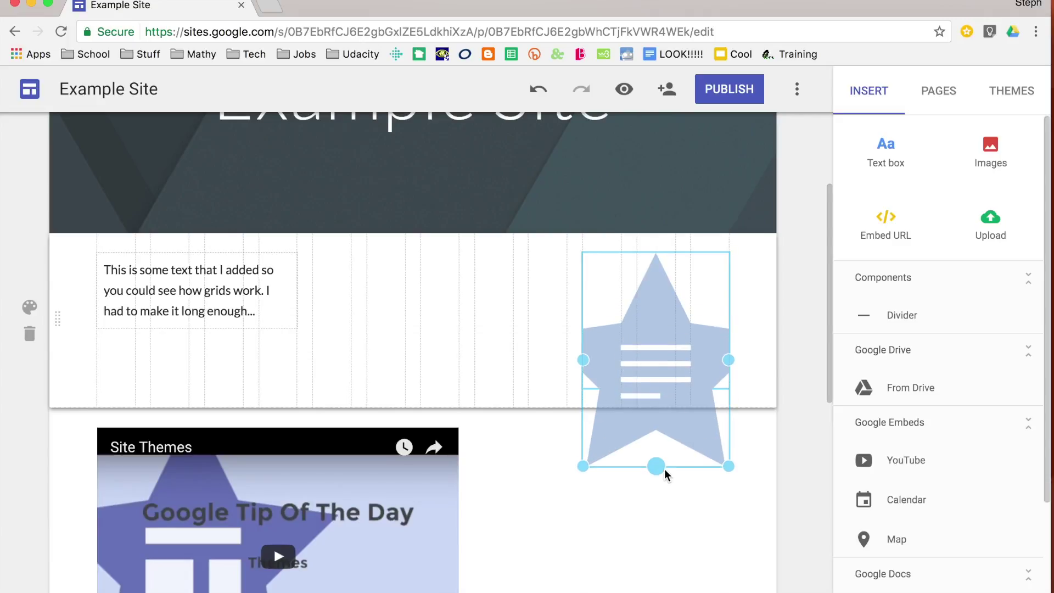
{"action": "left_click_drag", "start_coordinate": [664, 470], "coordinate": [664, 470]}
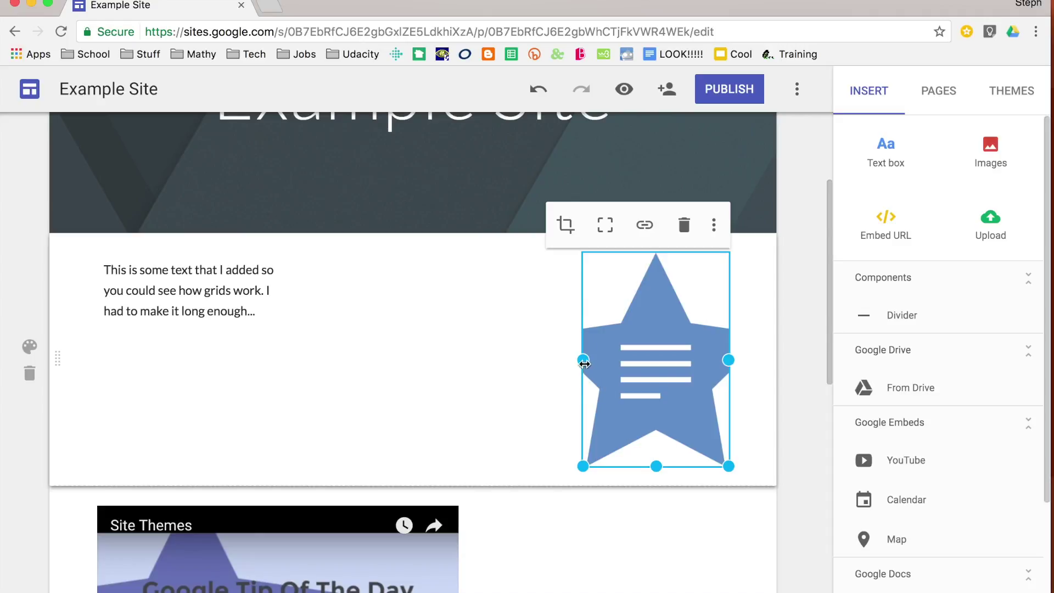
Widen the star image leftward to five grid columns and lengthen its frame until the whole star fits.
{"action": "left_click_drag", "start_coordinate": [583, 359], "coordinate": [525, 357]}
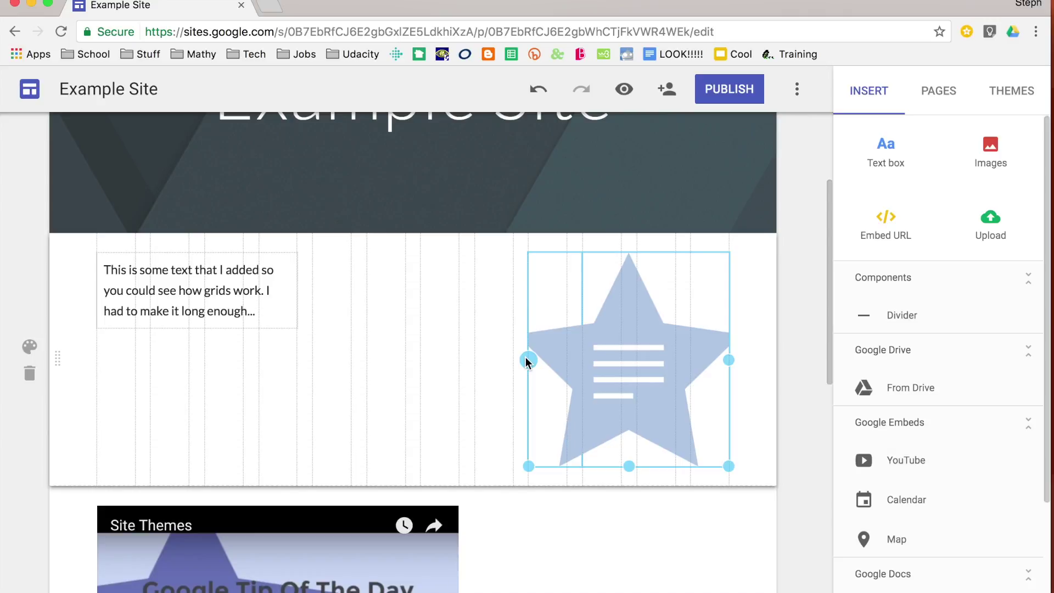
{"action": "left_click_drag", "start_coordinate": [526, 357], "coordinate": [498, 358]}
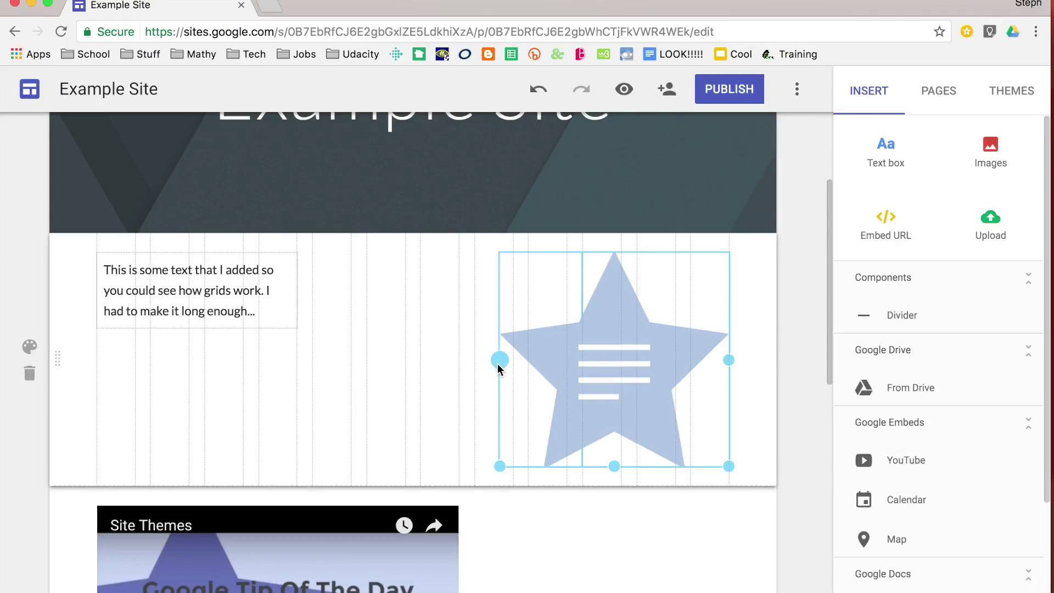
{"action": "left_click_drag", "start_coordinate": [498, 363], "coordinate": [473, 359]}
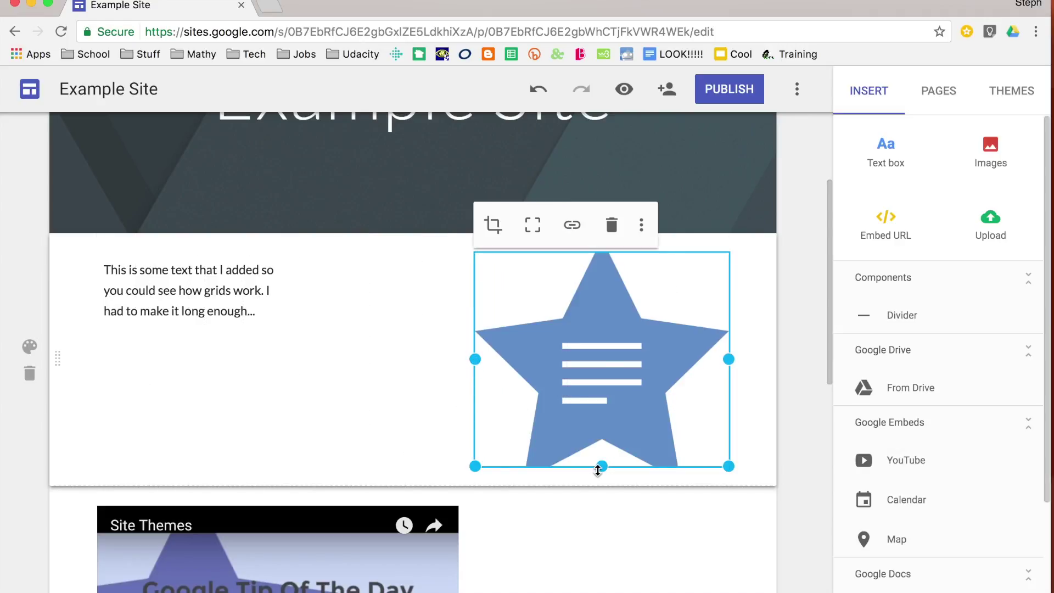
{"action": "left_click_drag", "start_coordinate": [601, 466], "coordinate": [598, 496]}
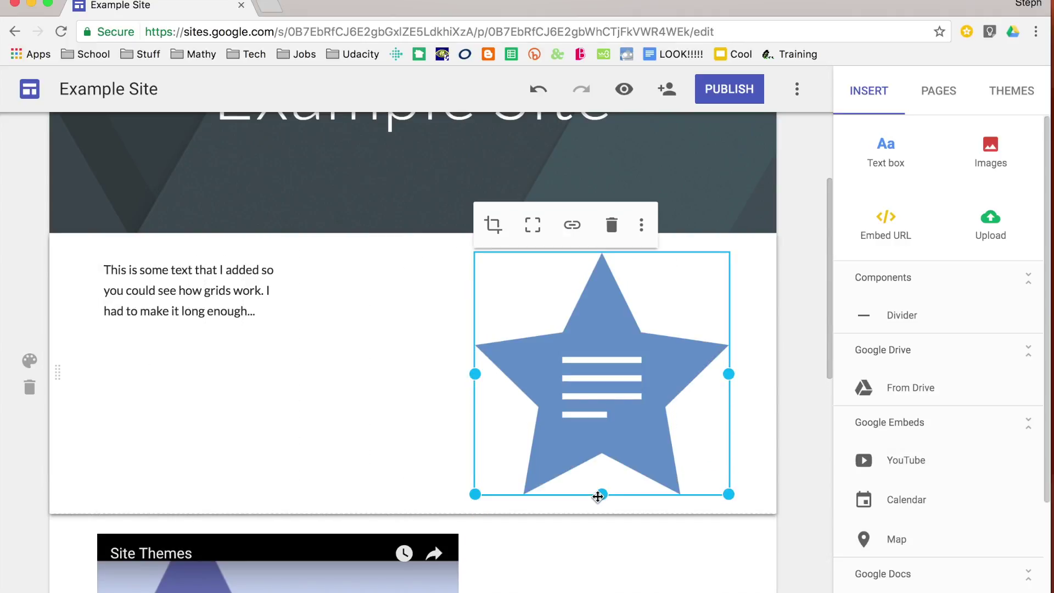
{"action": "left_click", "coordinate": [756, 474]}
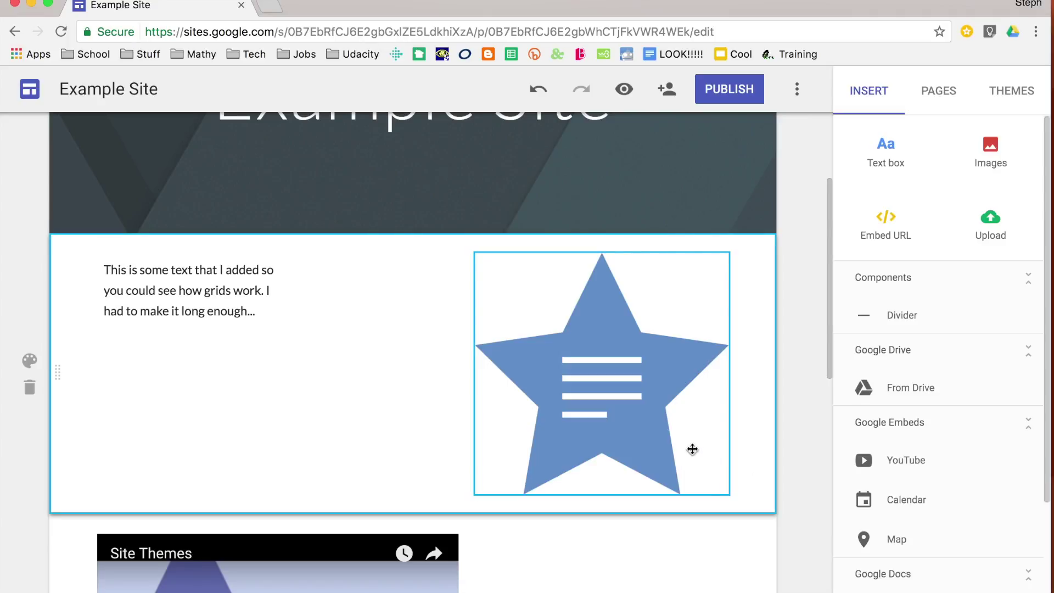
Move the star image into the middle third of its section, directly beside the text.
{"action": "left_click_drag", "start_coordinate": [620, 405], "coordinate": [433, 322]}
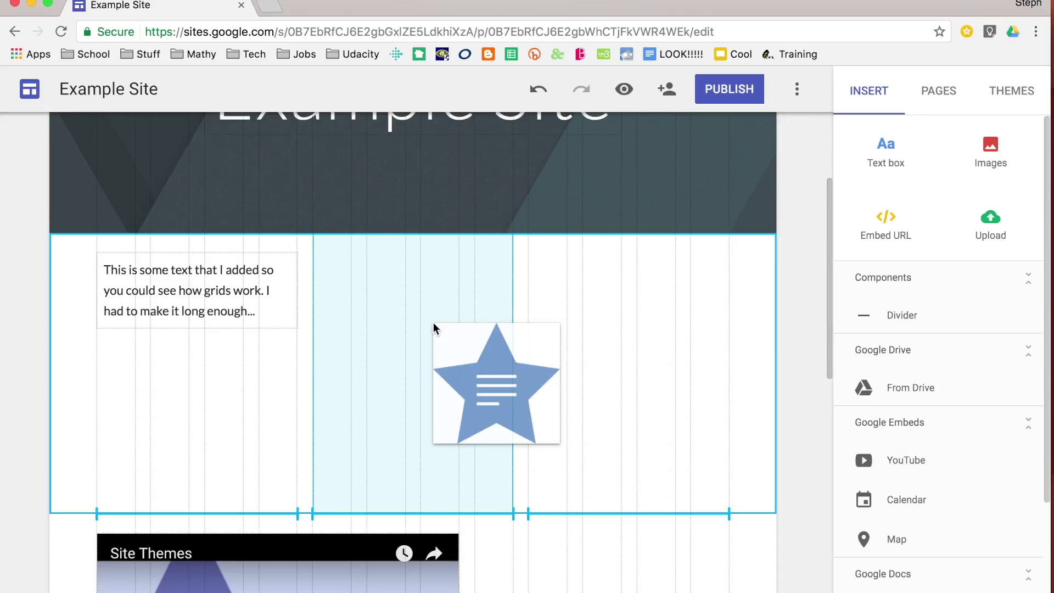
{"action": "mouse_move", "coordinate": [433, 322]}
{"action": "left_mouse_down"}
{"action": "mouse_move", "coordinate": [415, 318]}
{"action": "mouse_move", "coordinate": [576, 308]}
{"action": "mouse_move", "coordinate": [379, 315]}
{"action": "mouse_move", "coordinate": [422, 321]}
{"action": "left_mouse_up"}
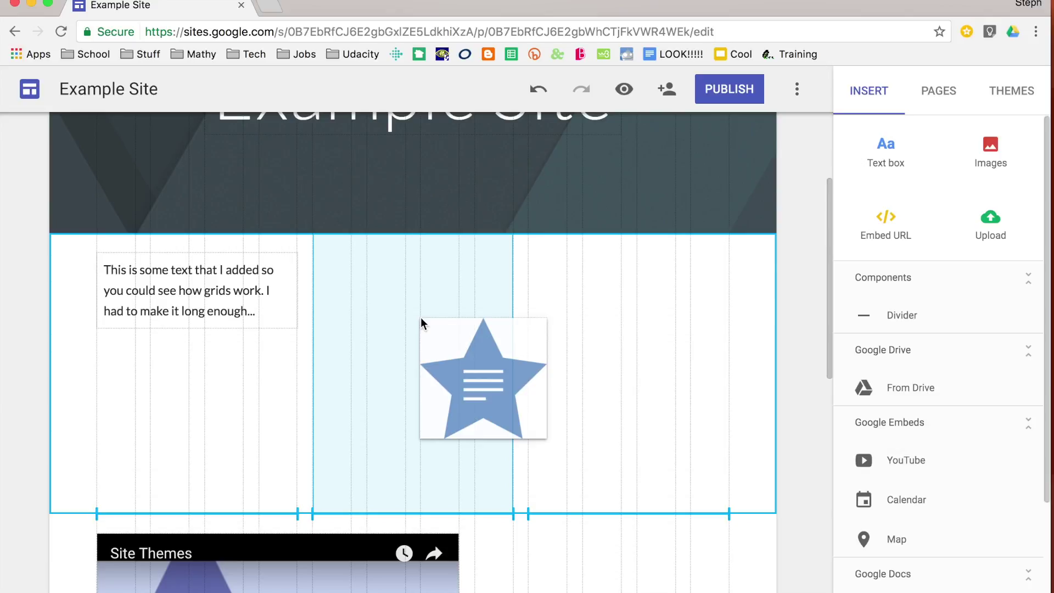
{"action": "mouse_move", "coordinate": [420, 317]}
{"action": "left_mouse_down"}
{"action": "mouse_move", "coordinate": [410, 317]}
{"action": "mouse_move", "coordinate": [434, 319]}
{"action": "left_mouse_up"}
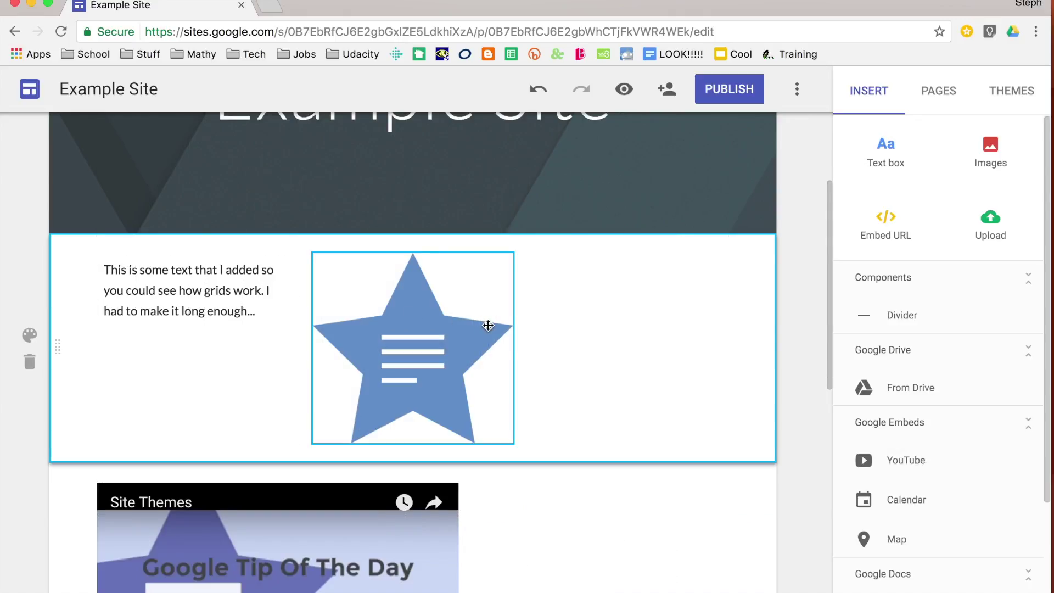
Move the embedded calendar up into the empty space to the right of the Site Themes video.
{"action": "scroll", "coordinate": [487, 324], "scroll_direction": "down", "scroll_amount": 5}
{"action": "left_click", "coordinate": [280, 315]}
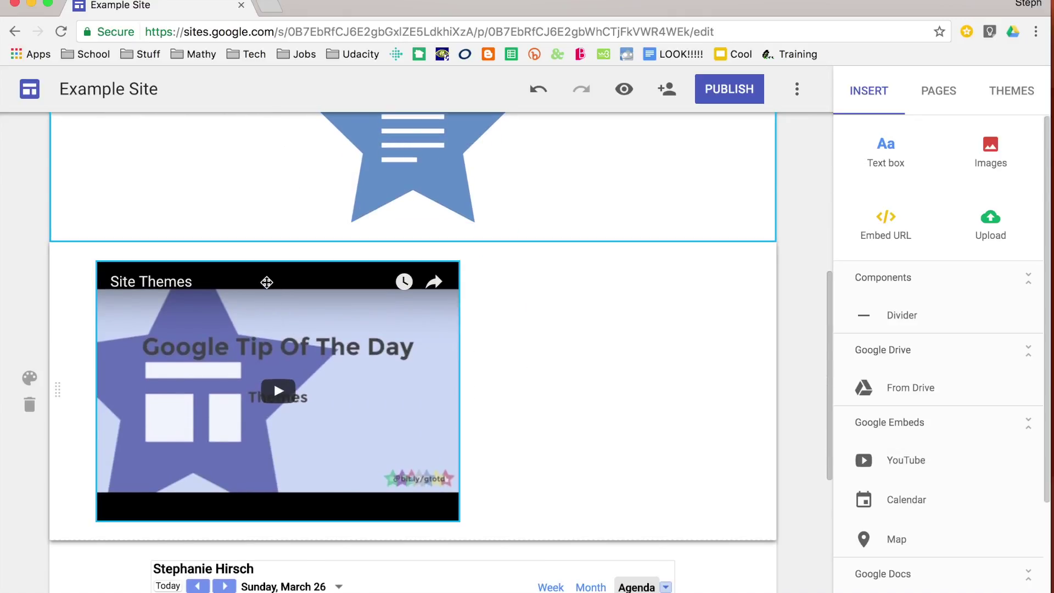
{"action": "scroll", "coordinate": [264, 282], "scroll_direction": "down", "scroll_amount": 1}
{"action": "scroll", "coordinate": [263, 282], "scroll_direction": "down", "scroll_amount": 2}
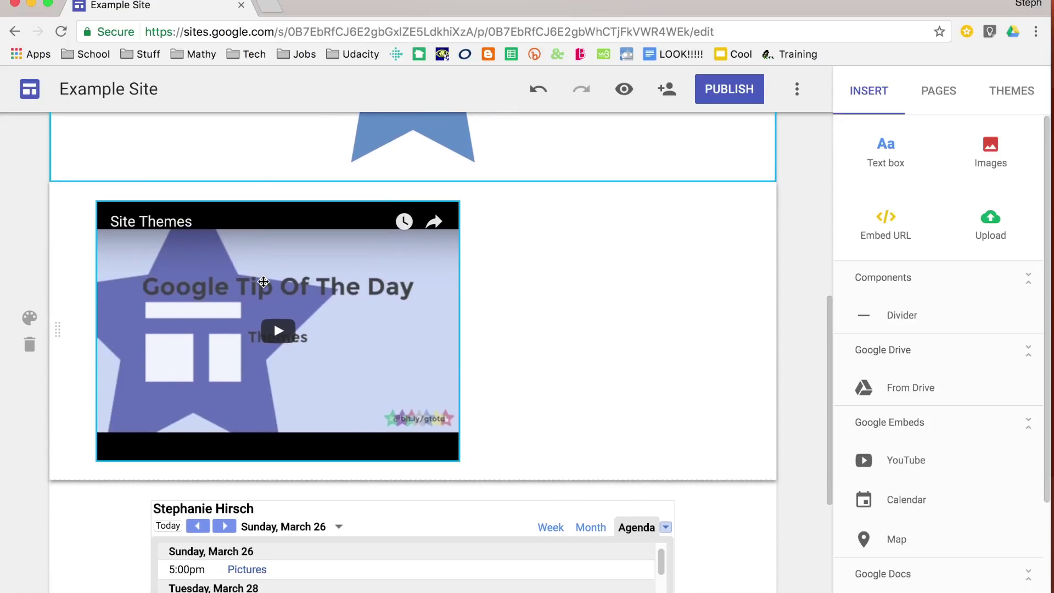
{"action": "left_click", "coordinate": [387, 413]}
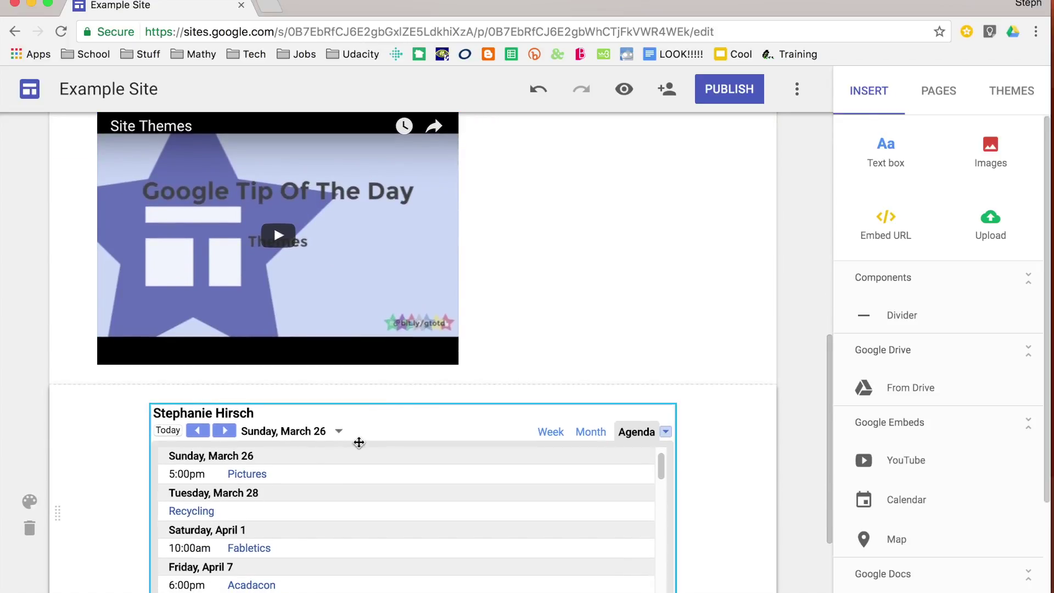
{"action": "scroll", "coordinate": [265, 447], "scroll_direction": "down", "scroll_amount": 3}
{"action": "scroll", "coordinate": [265, 447], "scroll_direction": "up", "scroll_amount": 4}
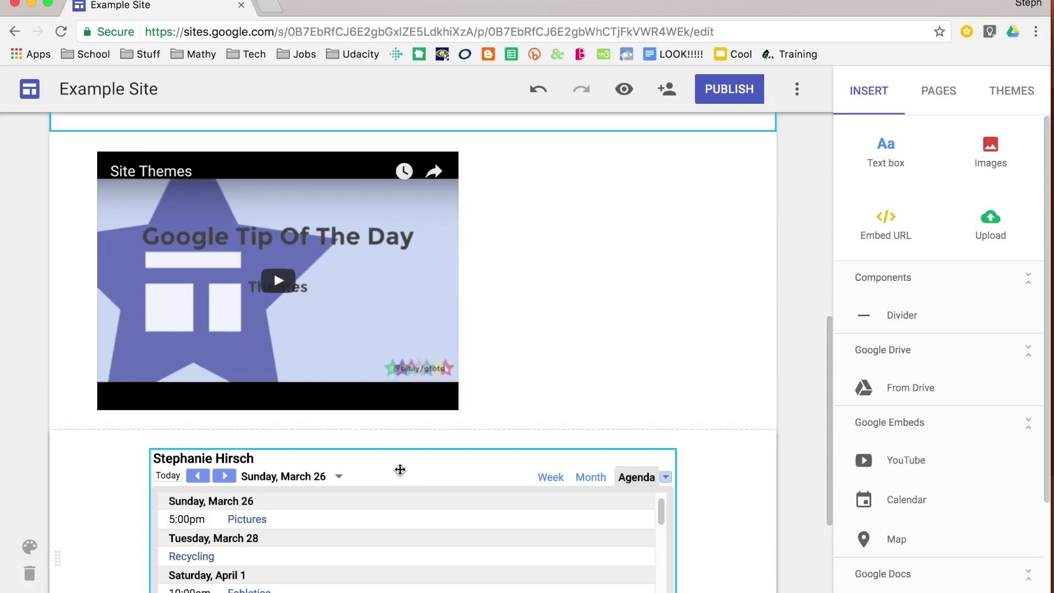
{"action": "left_click_drag", "start_coordinate": [400, 469], "coordinate": [483, 205]}
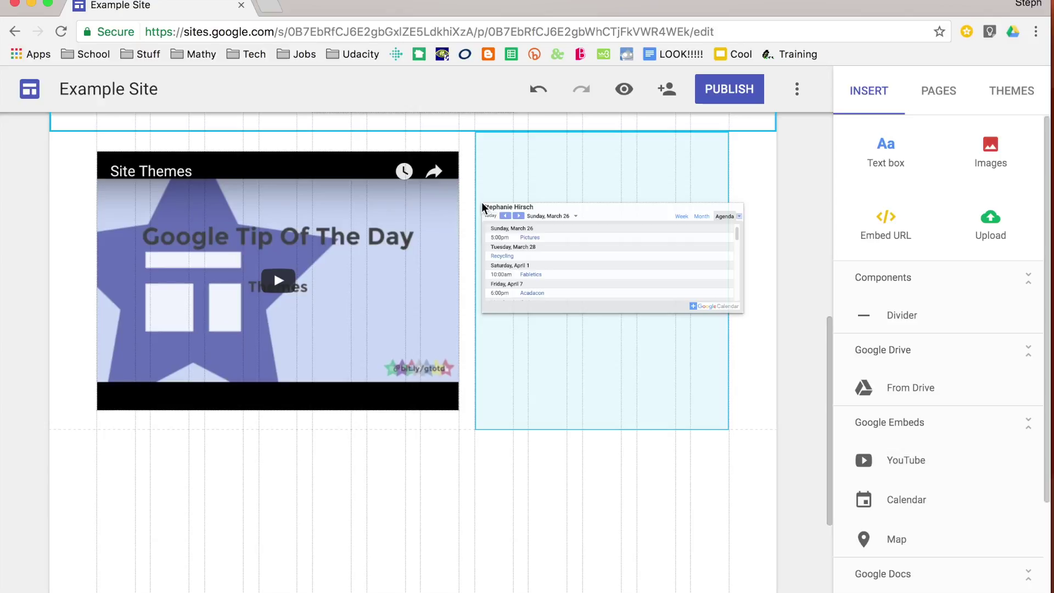
{"action": "left_click_drag", "start_coordinate": [482, 206], "coordinate": [482, 207]}
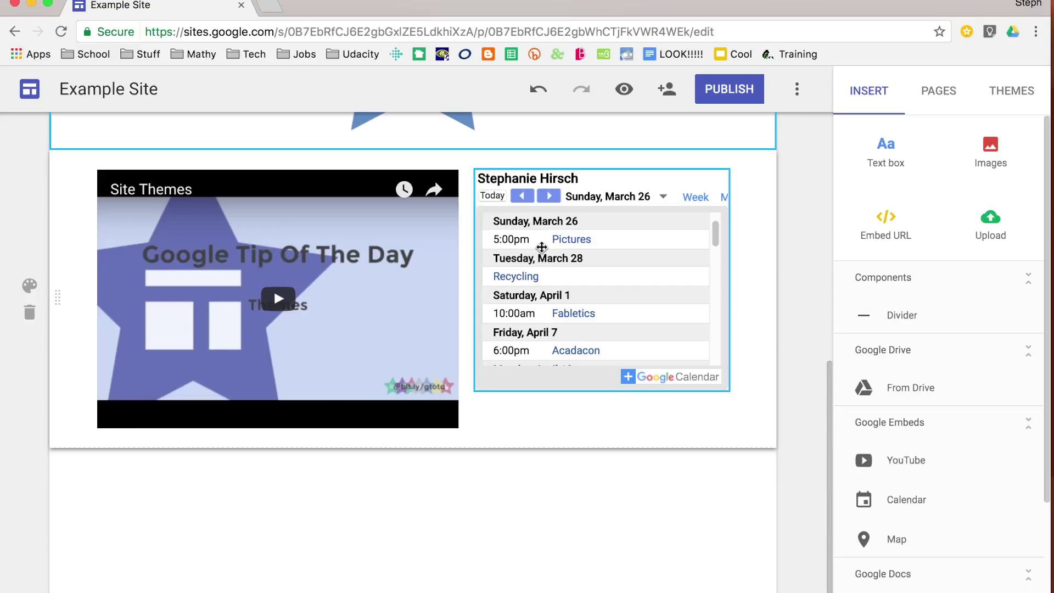
Shrink the Site Themes video proportionally from its lower-right corner to five grid columns wide.
{"action": "left_click", "coordinate": [409, 421]}
{"action": "left_click_drag", "start_coordinate": [456, 432], "coordinate": [326, 365]}
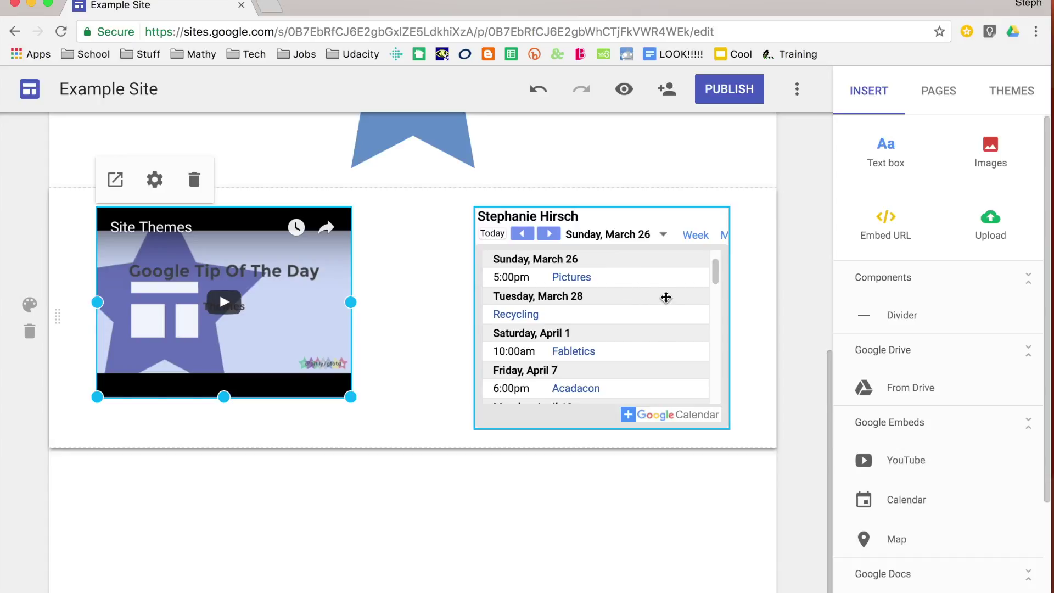
Move the calendar into its own section below the video, align it to the left margin, and widen it to nine grid columns.
{"action": "left_click_drag", "start_coordinate": [569, 237], "coordinate": [243, 483]}
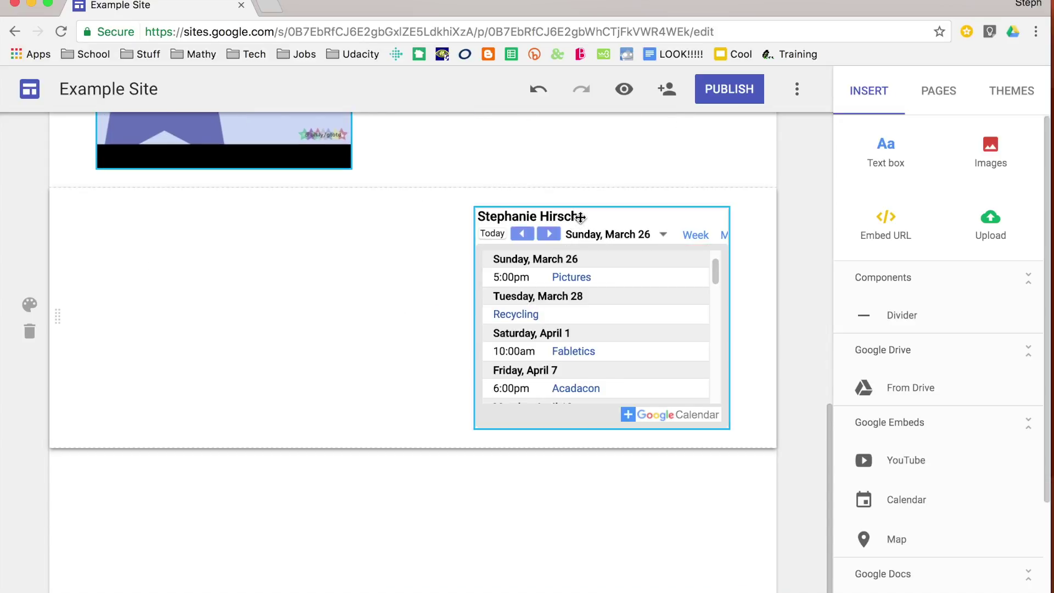
{"action": "left_click_drag", "start_coordinate": [581, 217], "coordinate": [194, 238]}
{"action": "left_click", "coordinate": [348, 326]}
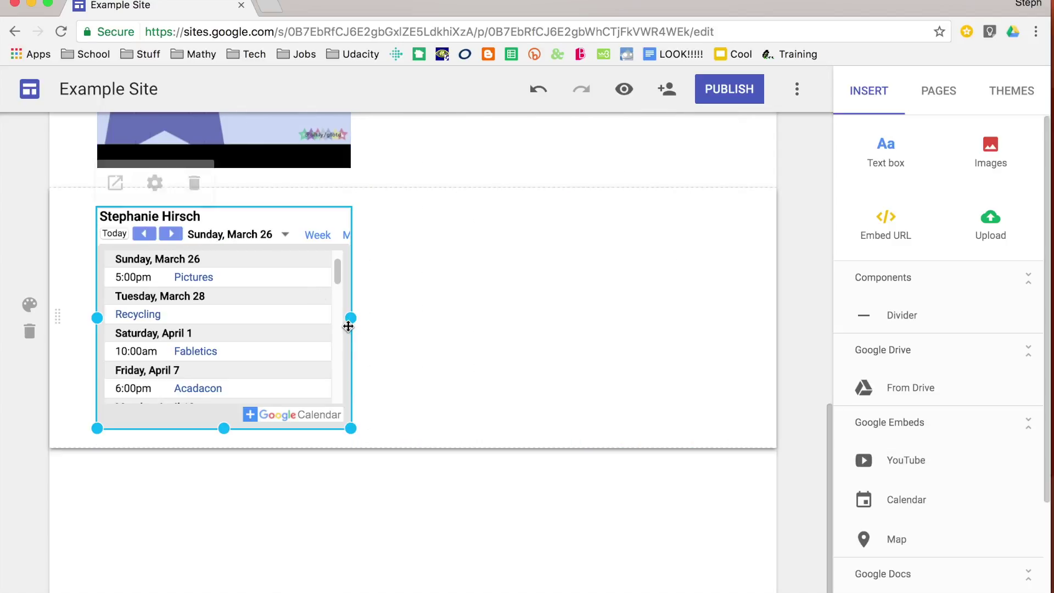
{"action": "left_click_drag", "start_coordinate": [348, 326], "coordinate": [570, 314]}
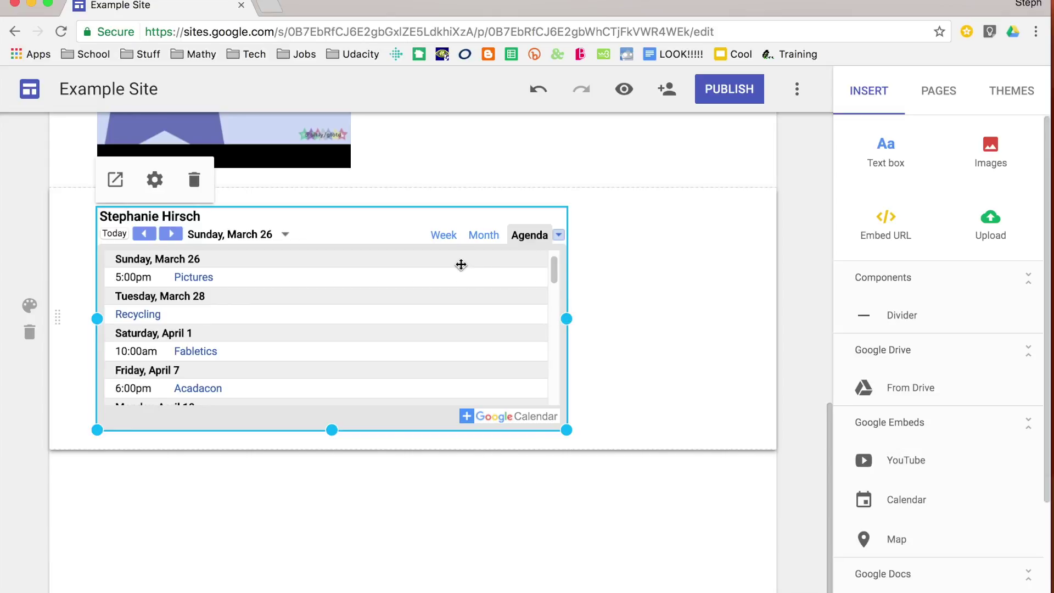
{"action": "scroll", "coordinate": [461, 263], "scroll_direction": "up", "scroll_amount": 3}
{"action": "scroll", "coordinate": [461, 269], "scroll_direction": "up", "scroll_amount": 7}
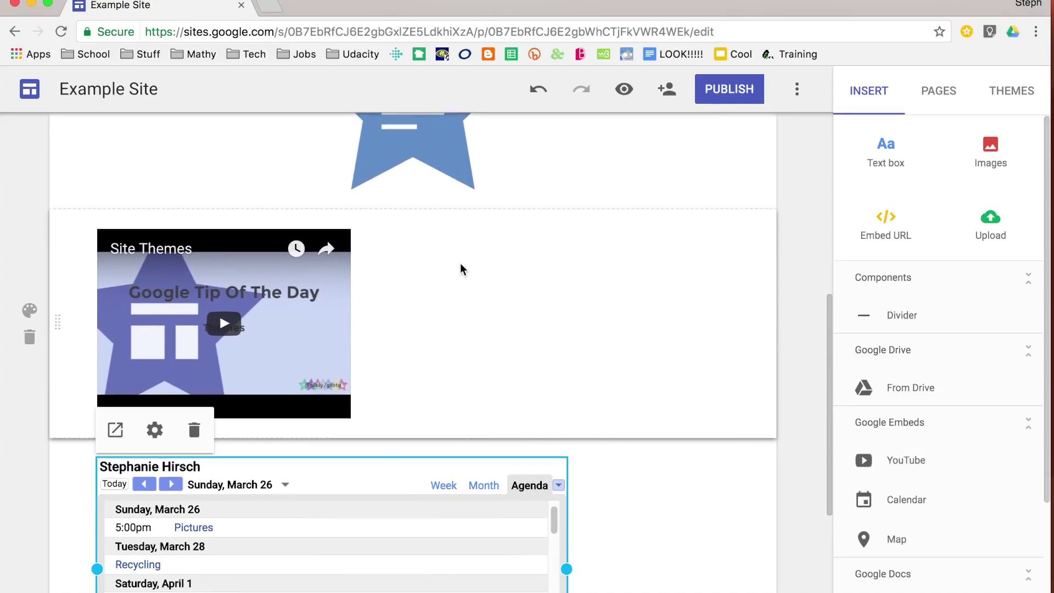
{"action": "left_click", "coordinate": [461, 267]}
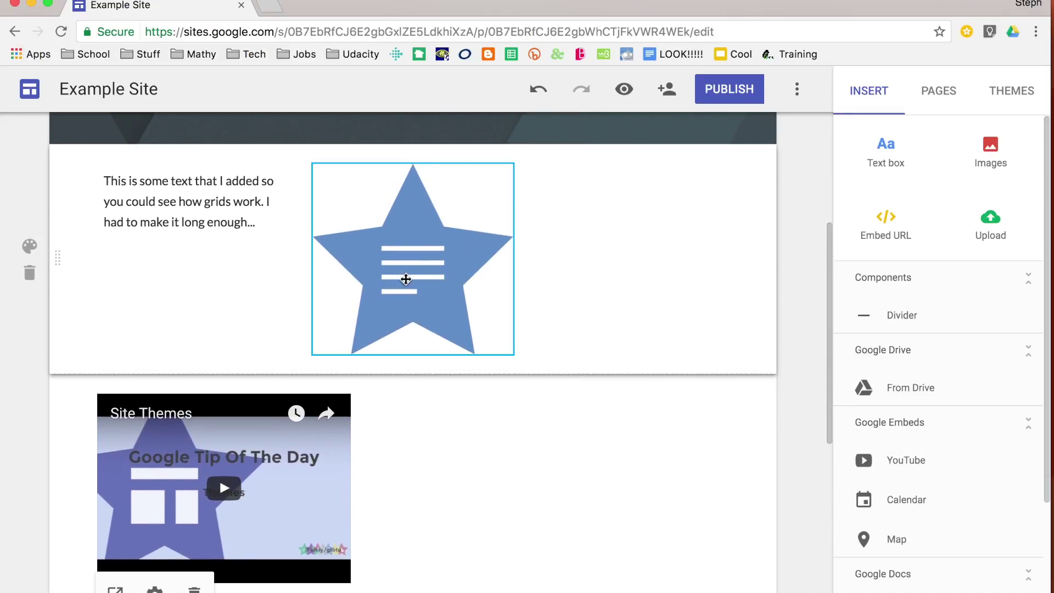
Move the star image out of the text section into the empty space to the right of the calendar.
{"action": "scroll", "coordinate": [403, 273], "scroll_direction": "down", "scroll_amount": 3}
{"action": "left_click_drag", "start_coordinate": [407, 192], "coordinate": [609, 538]}
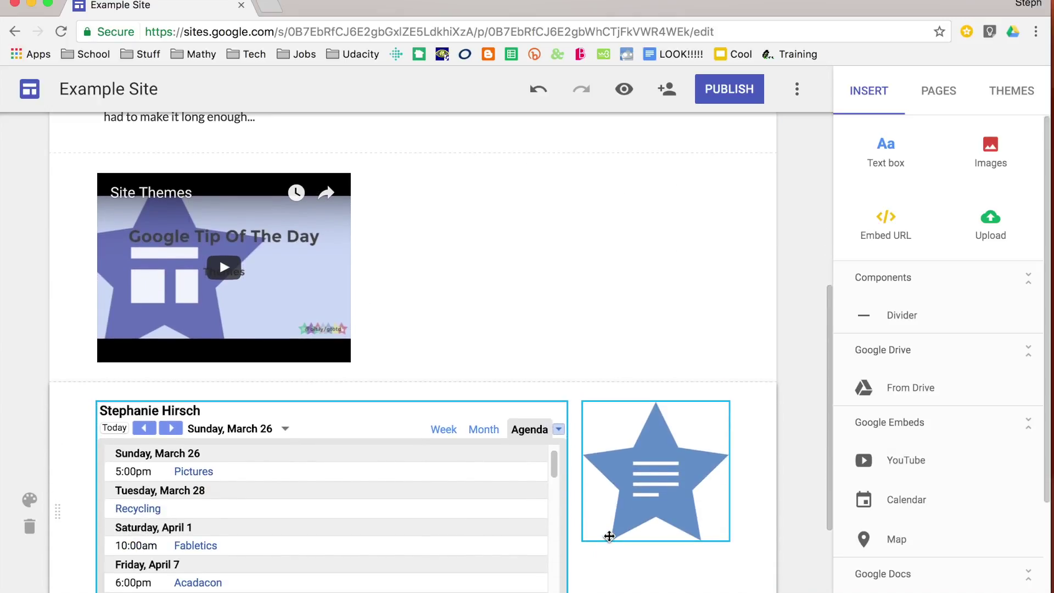
{"action": "scroll", "coordinate": [609, 536], "scroll_direction": "down", "scroll_amount": 2}
{"action": "scroll", "coordinate": [609, 537], "scroll_direction": "up", "scroll_amount": 4}
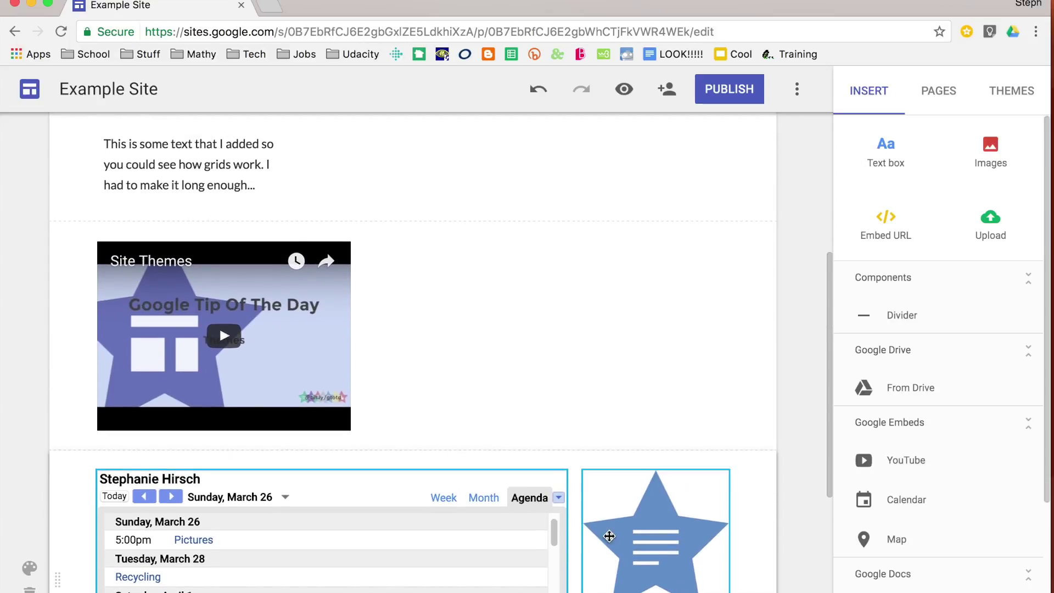
{"action": "scroll", "coordinate": [609, 536], "scroll_direction": "up", "scroll_amount": 1}
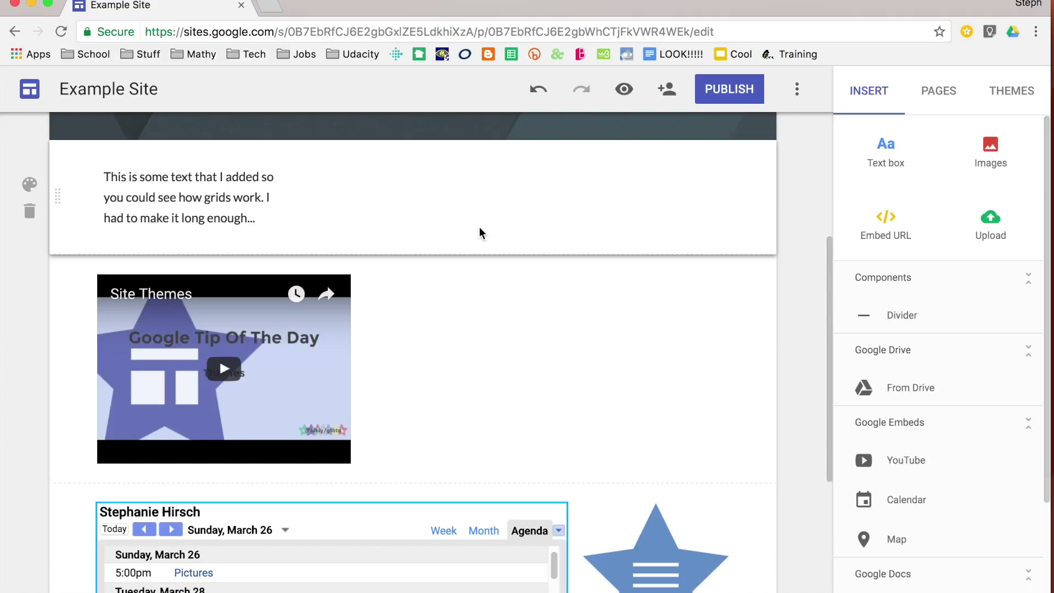
Widen the star image from its lower-left corner to five grid columns, narrowing the calendar beside it to seven columns.
{"action": "scroll", "coordinate": [657, 449], "scroll_direction": "down", "scroll_amount": 3}
{"action": "left_click", "coordinate": [657, 461]}
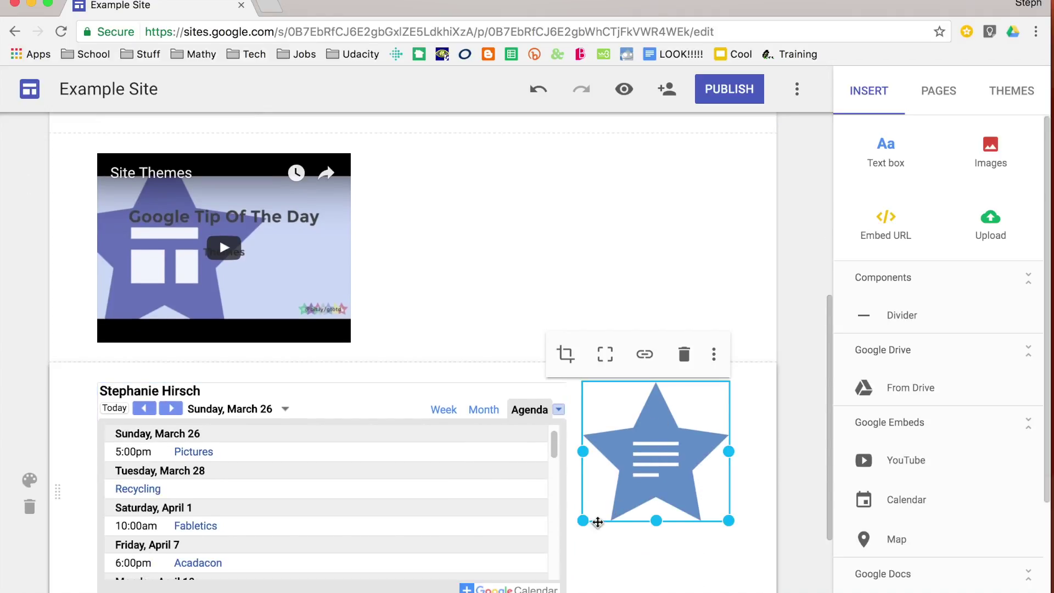
{"action": "left_click_drag", "start_coordinate": [582, 521], "coordinate": [499, 556]}
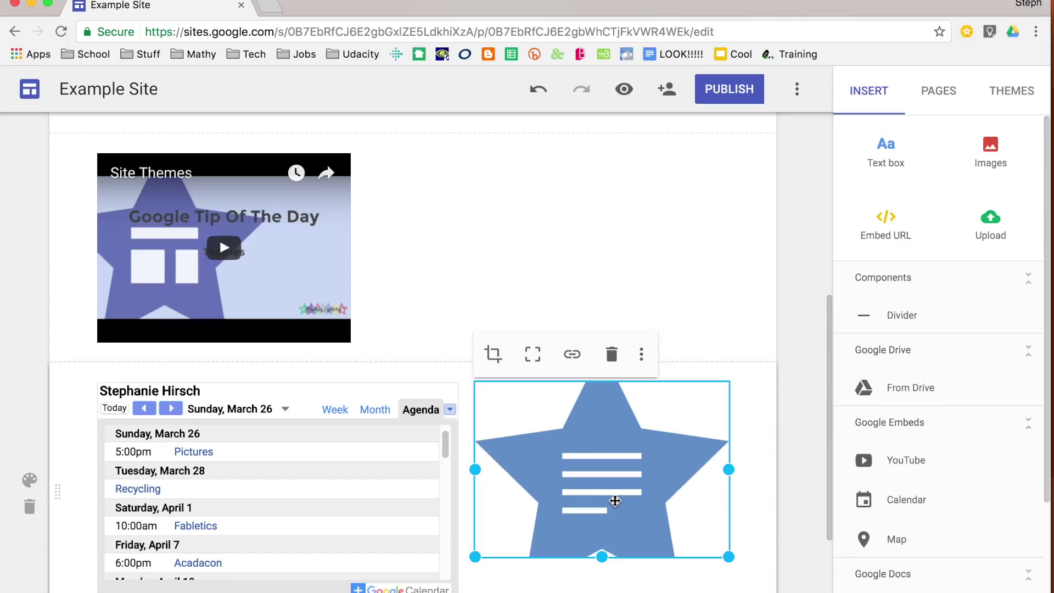
{"action": "scroll", "coordinate": [525, 436], "scroll_direction": "down", "scroll_amount": 2}
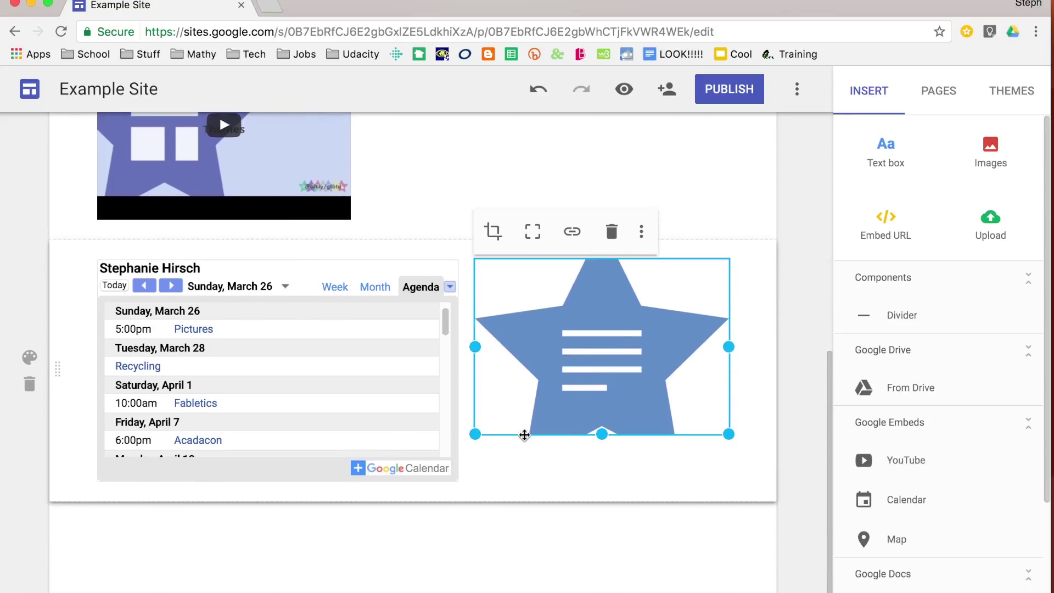
{"action": "scroll", "coordinate": [524, 435], "scroll_direction": "down", "scroll_amount": 1}
{"action": "left_click", "coordinate": [473, 498]}
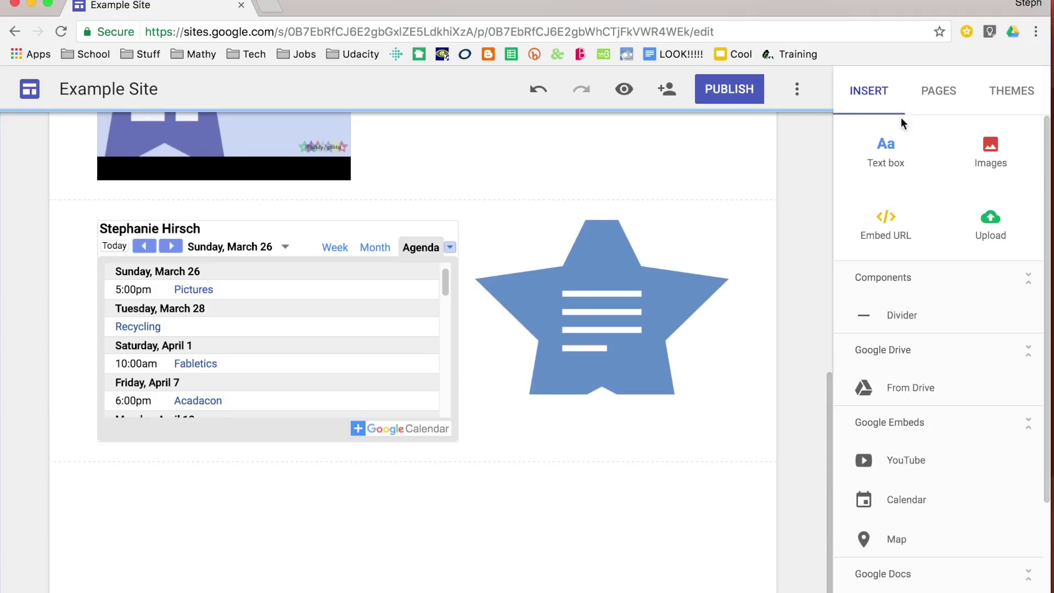
Insert a divider and move it between the Site Themes video section and the calendar section.
{"action": "left_click", "coordinate": [913, 317]}
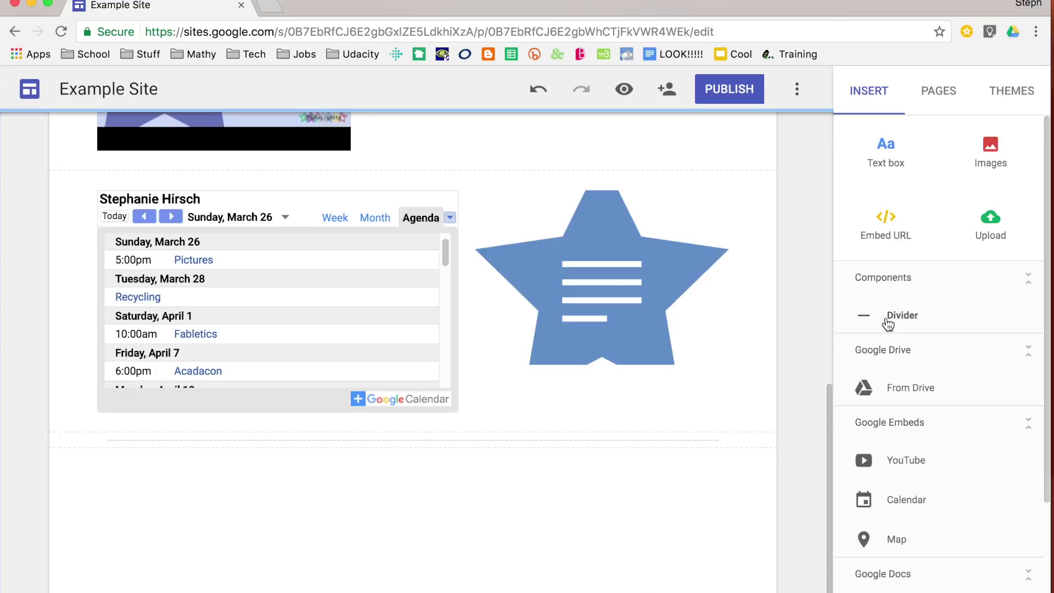
{"action": "left_click_drag", "start_coordinate": [591, 439], "coordinate": [558, 433]}
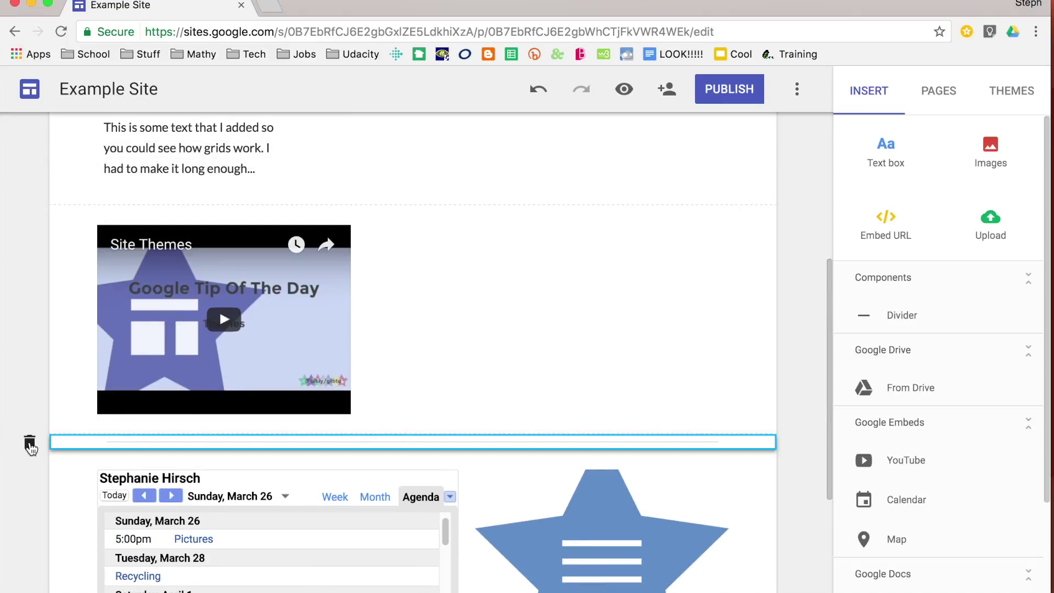
Delete the divider between the video section and the calendar section.
{"action": "left_click", "coordinate": [30, 444]}
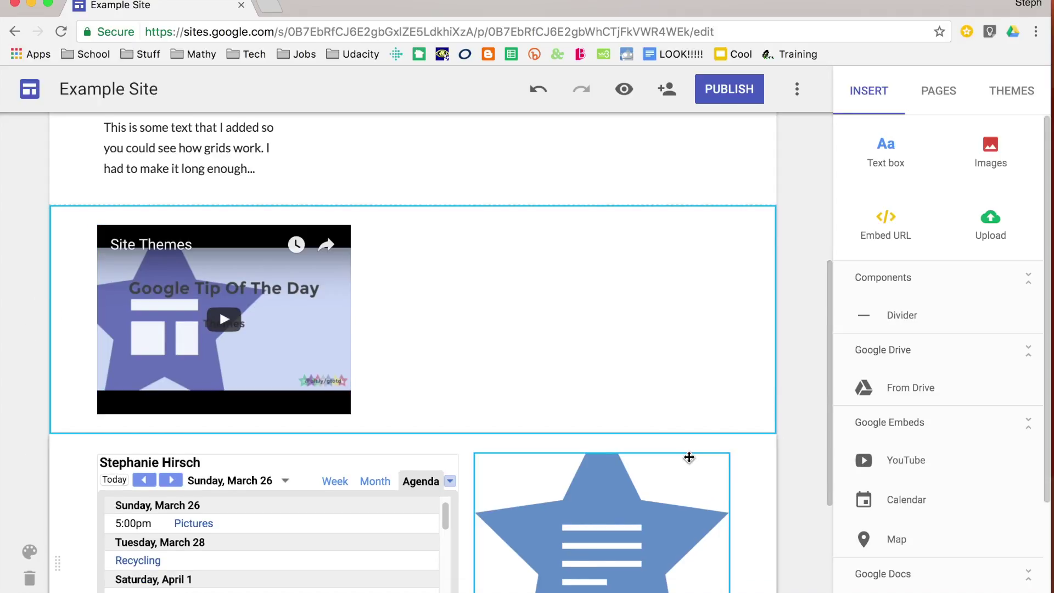
{"action": "scroll", "coordinate": [690, 456], "scroll_direction": "up", "scroll_amount": 2}
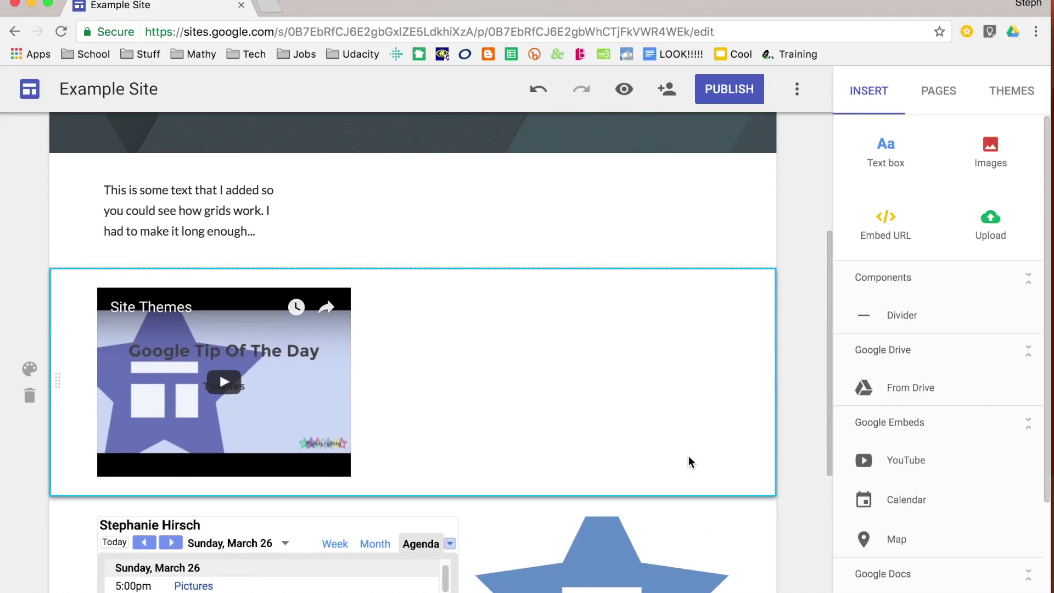